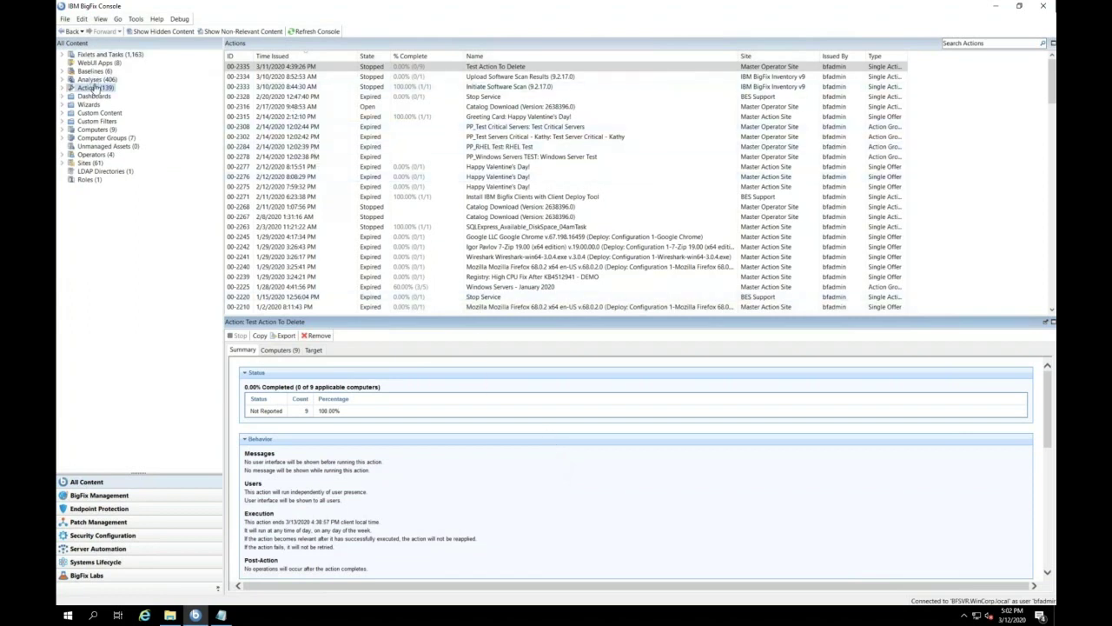
- Permanently delete action 00-2335 'Test Action To Delete' from the BigFix Actions list
left_click(527, 70)
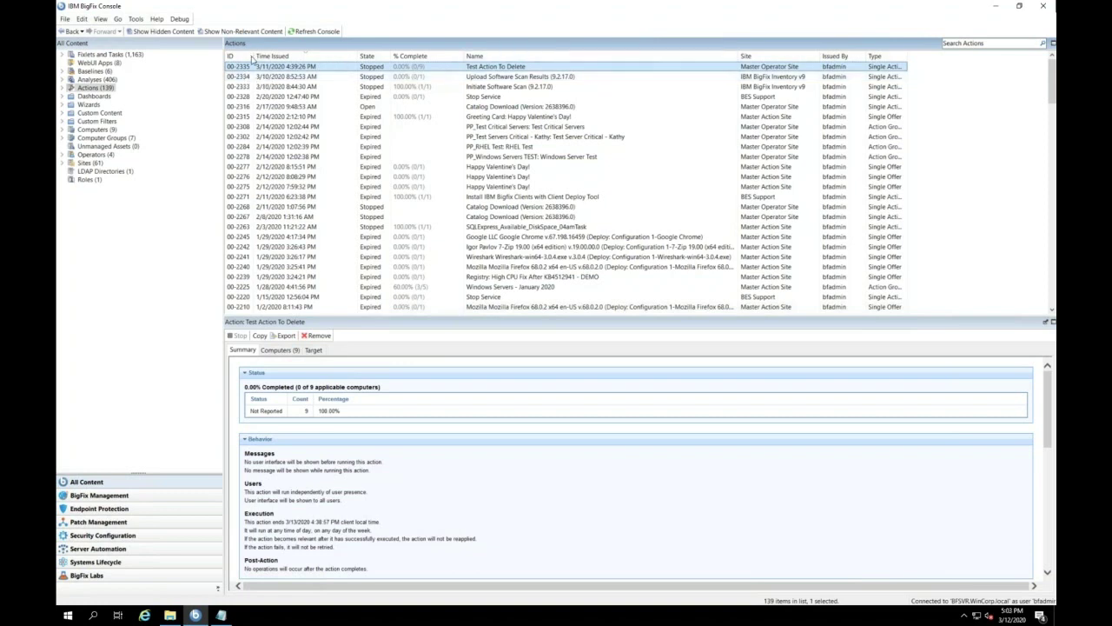
right_click(614, 61)
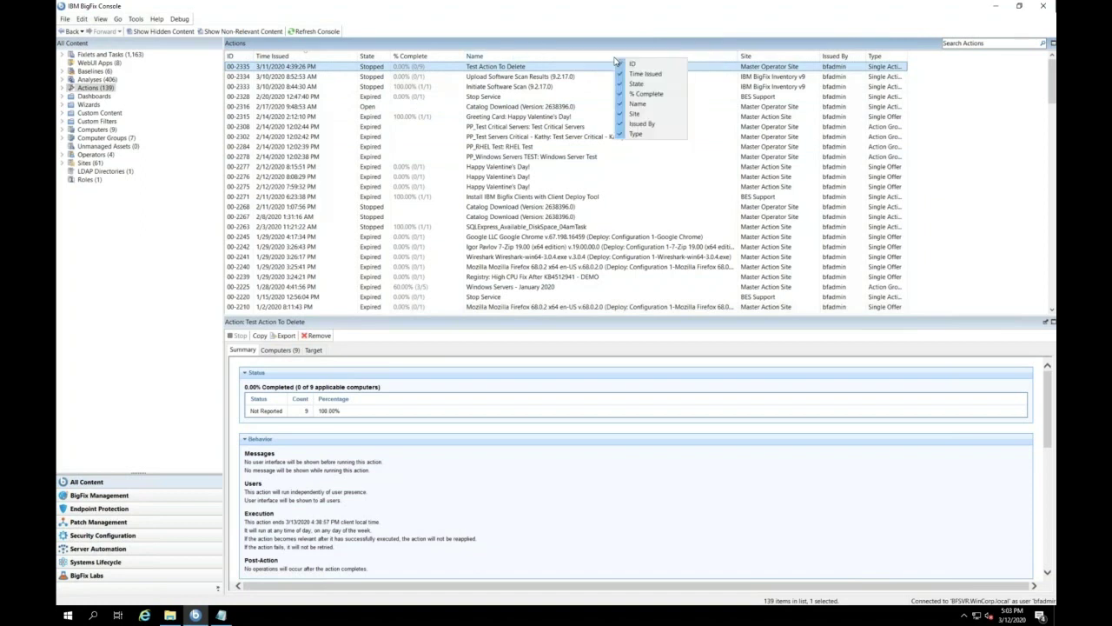
left_click(662, 36)
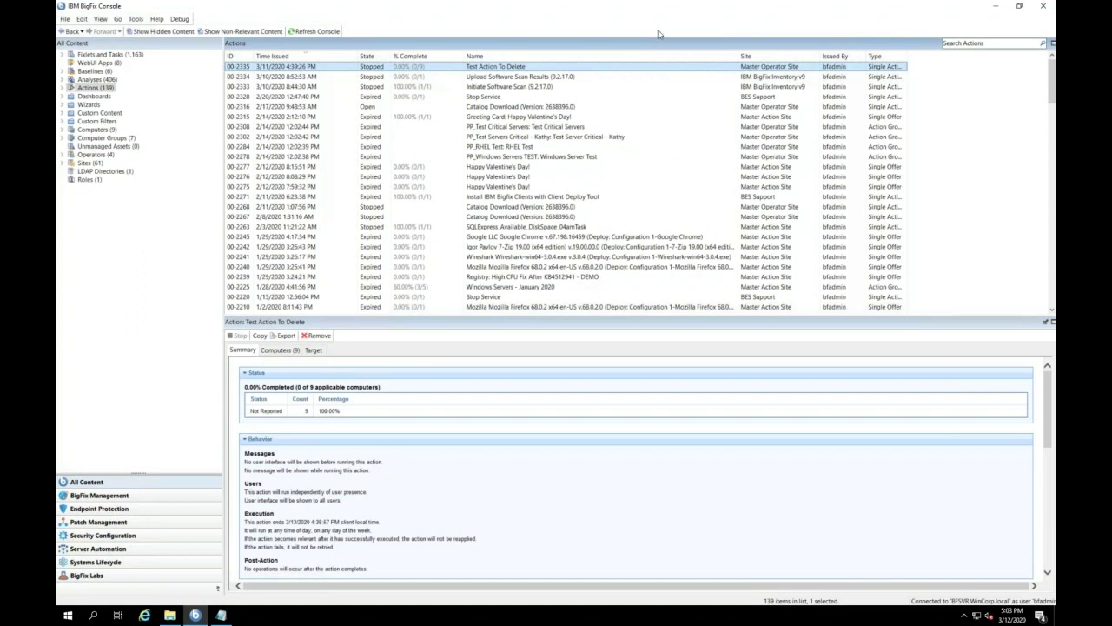
right_click(512, 69)
left_click(552, 180)
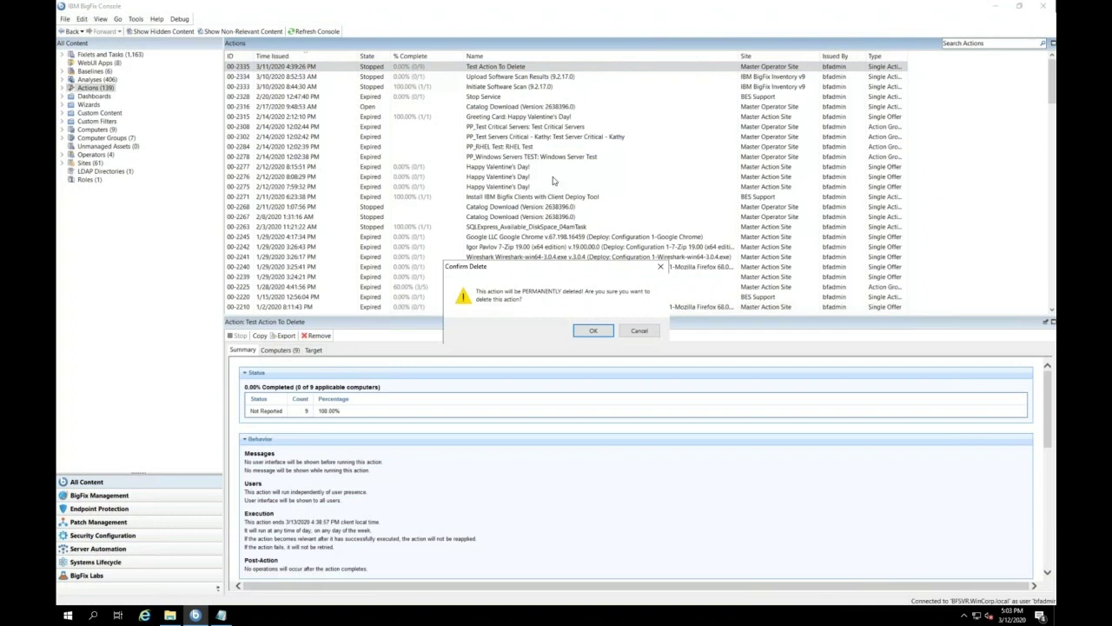
left_click(596, 333)
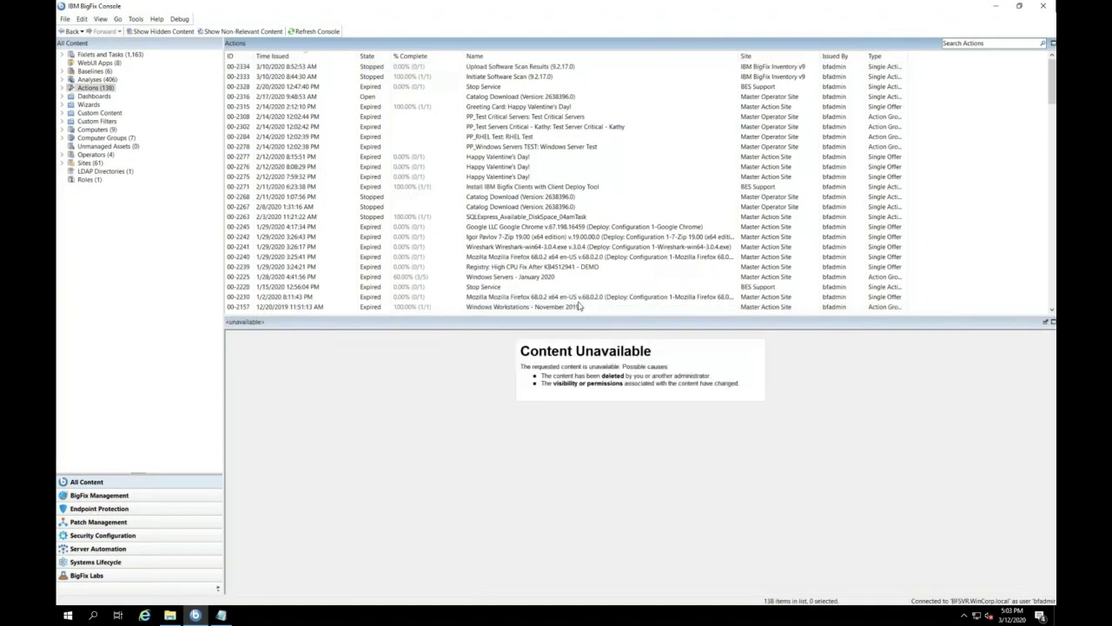
- Launch SQL Server Management Studio 18 and connect to the BFSVR server
left_click(93, 615)
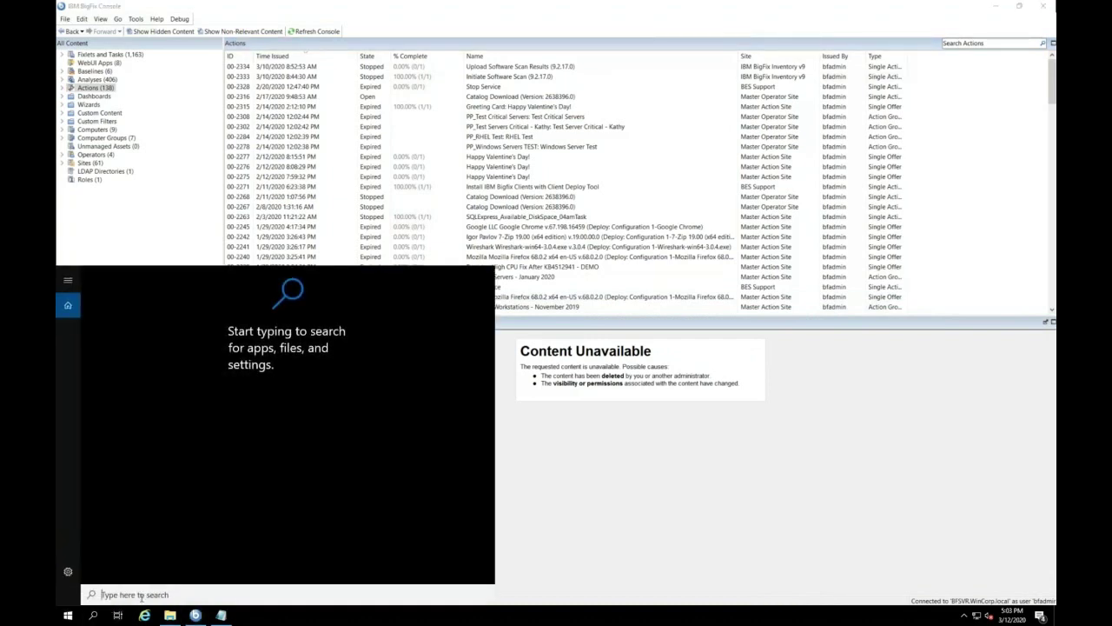
type("man")
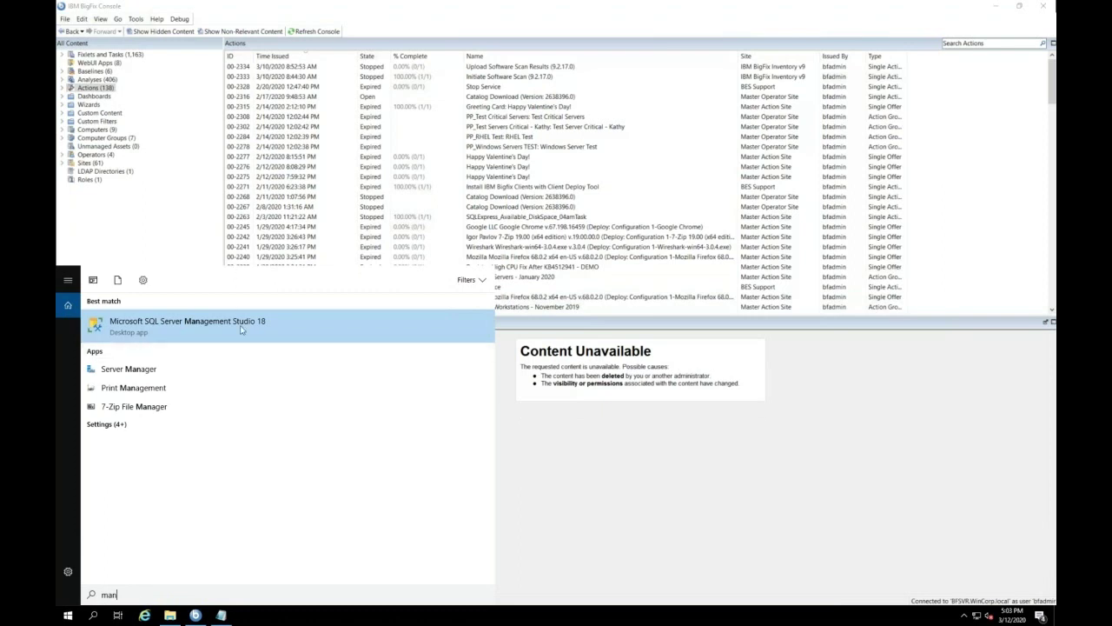
left_click(242, 327)
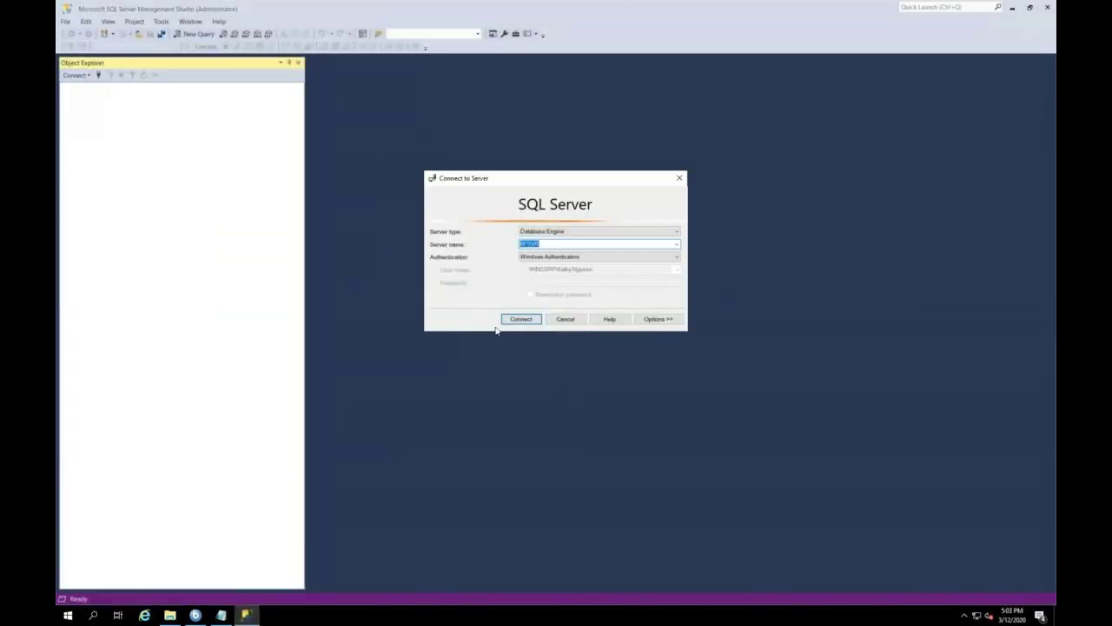
left_click(521, 322)
left_click(521, 320)
left_click(521, 320)
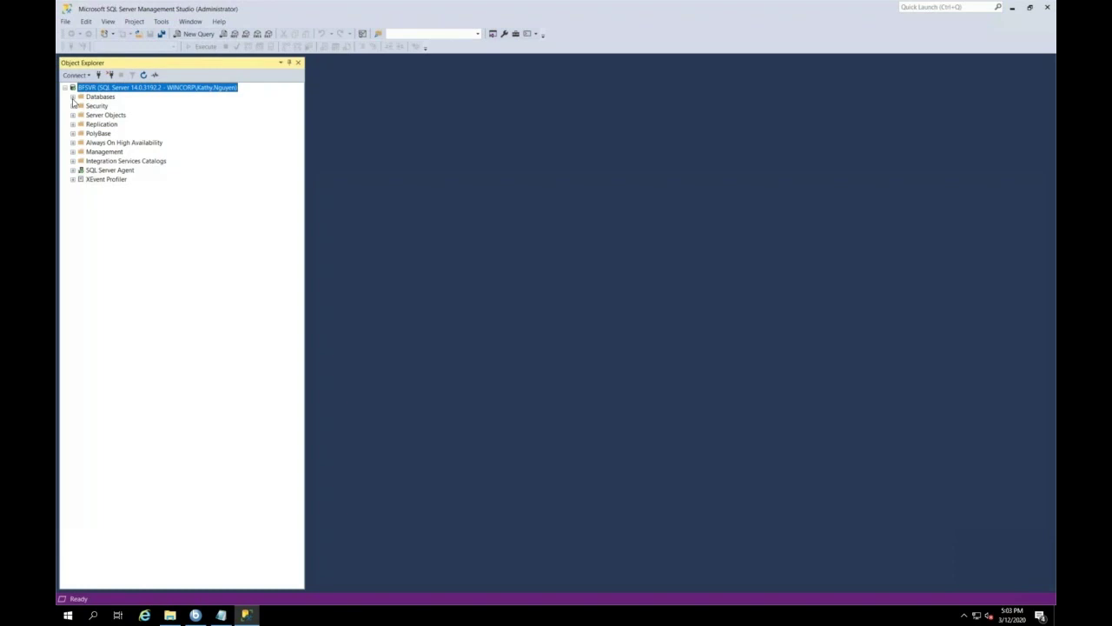
- Open a new empty query window on the BFEnterprise database
left_click(73, 96)
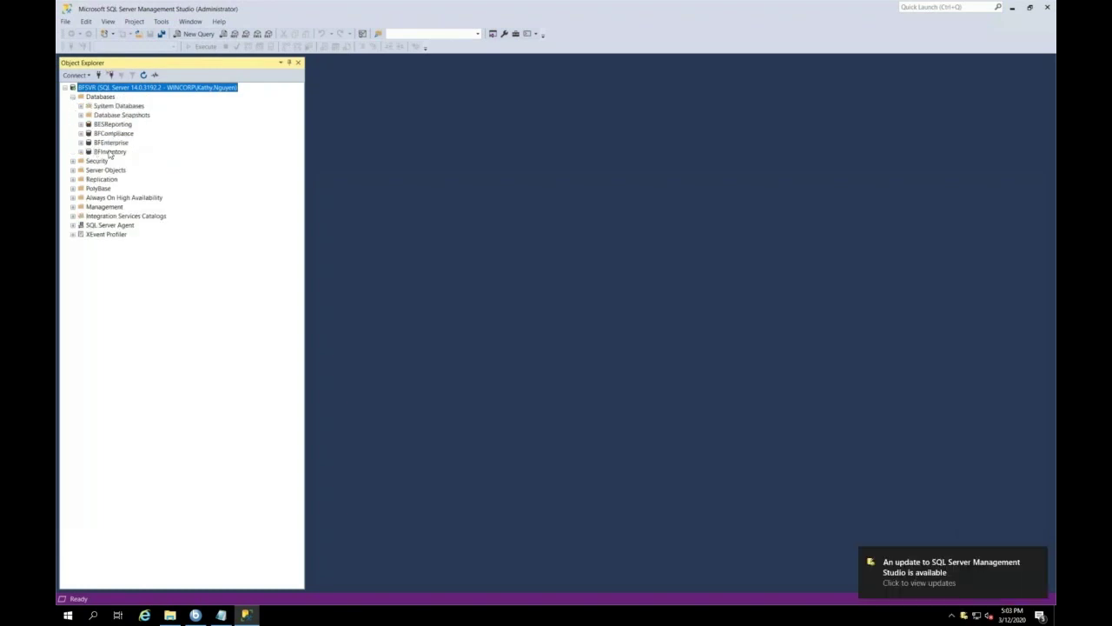
left_click(111, 142)
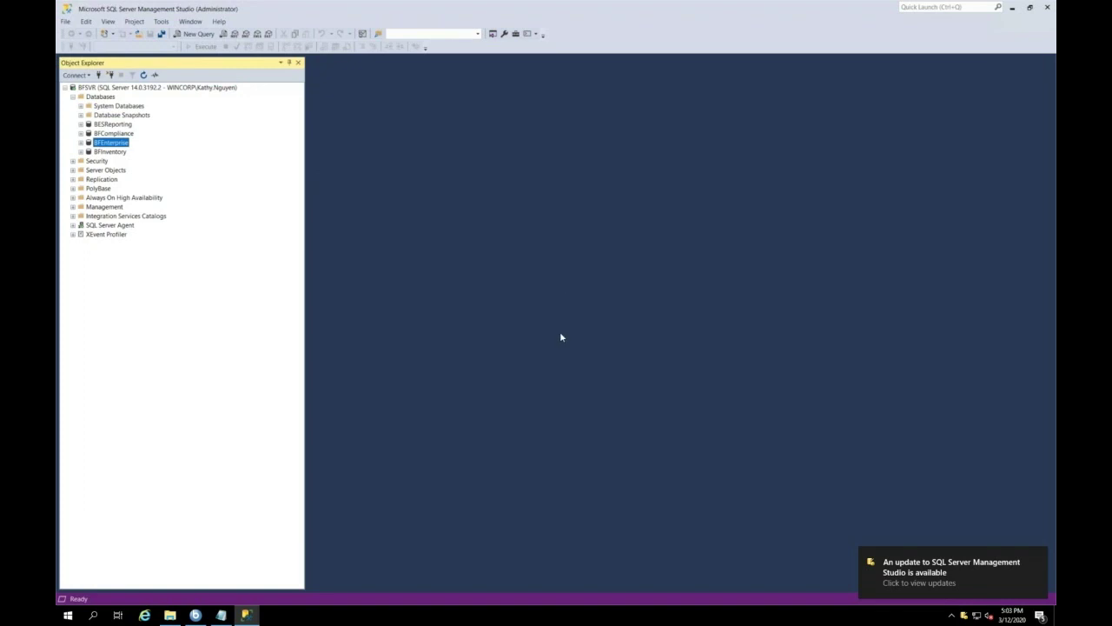
left_click(207, 37)
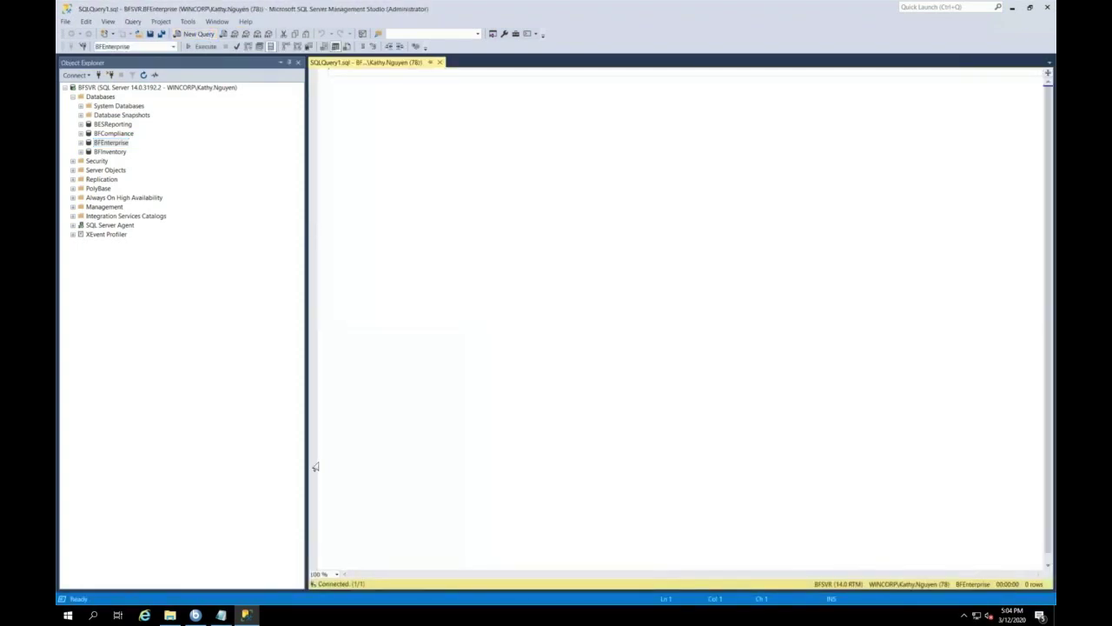
- Copy the three-line deleted-actions query from Actions.txt into the SSMS query editor
mouse_move(231, 614)
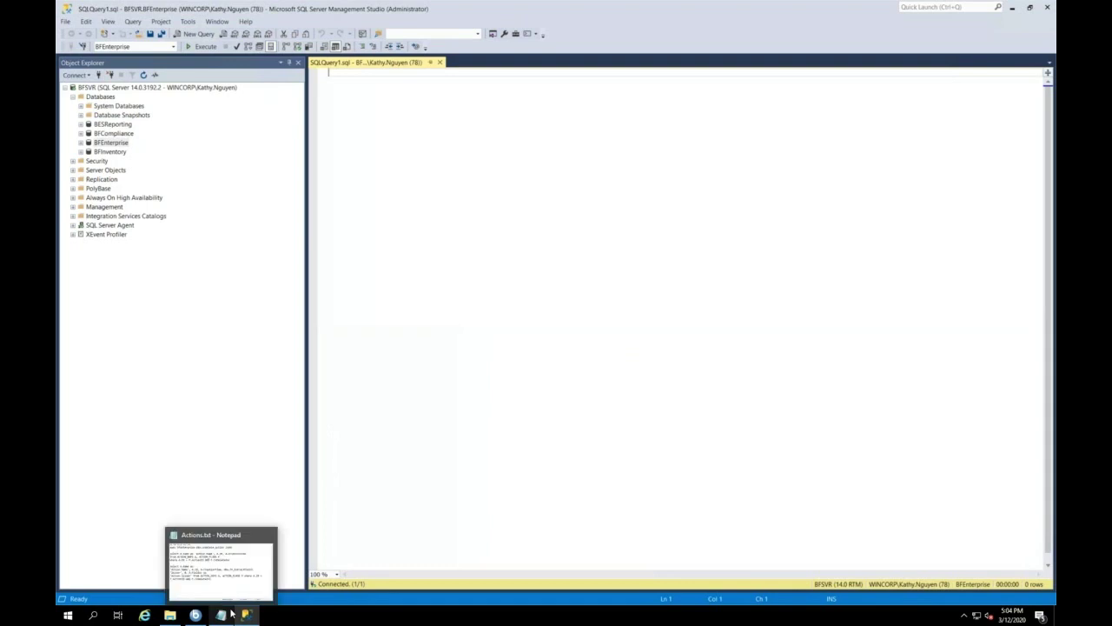
left_click(237, 592)
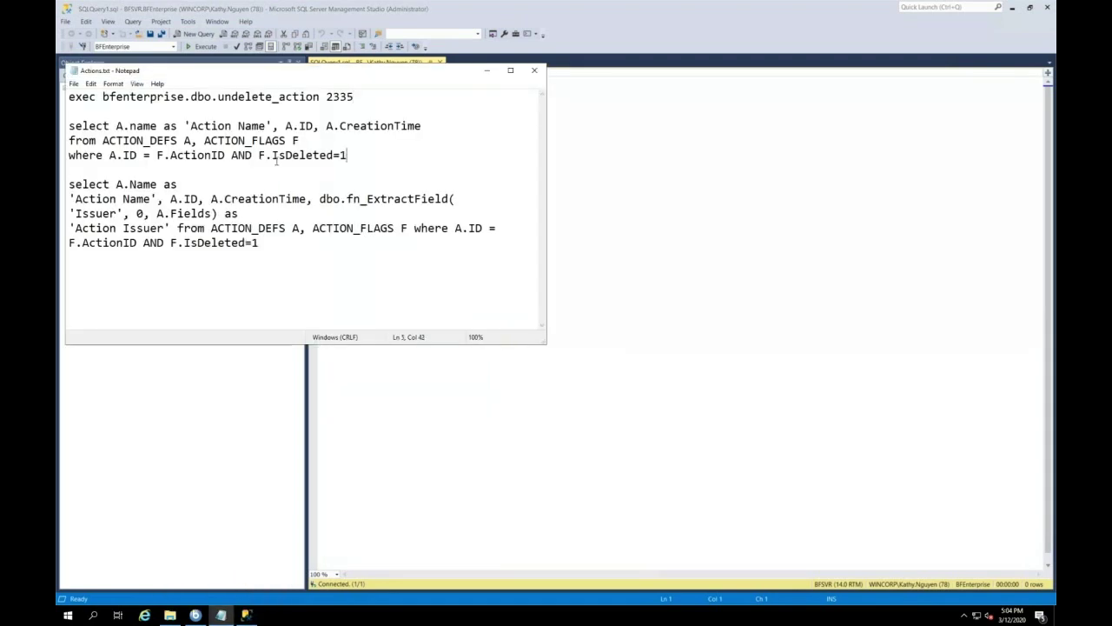
left_click_drag(347, 155, 69, 126)
right_click(122, 148)
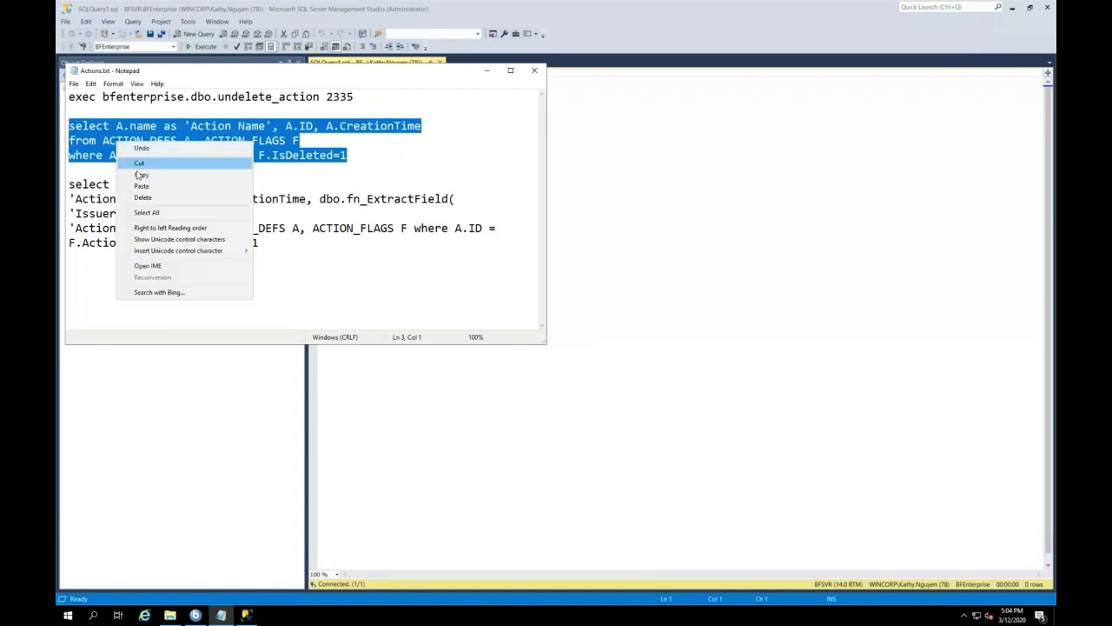
left_click(141, 174)
left_click(487, 69)
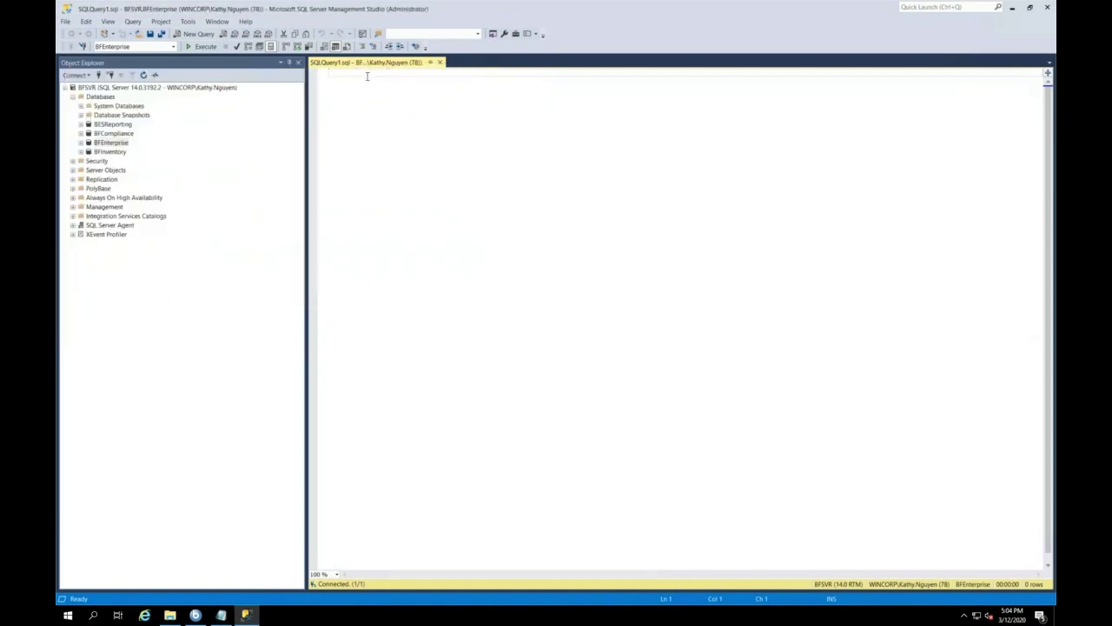
key("ctrl+v")
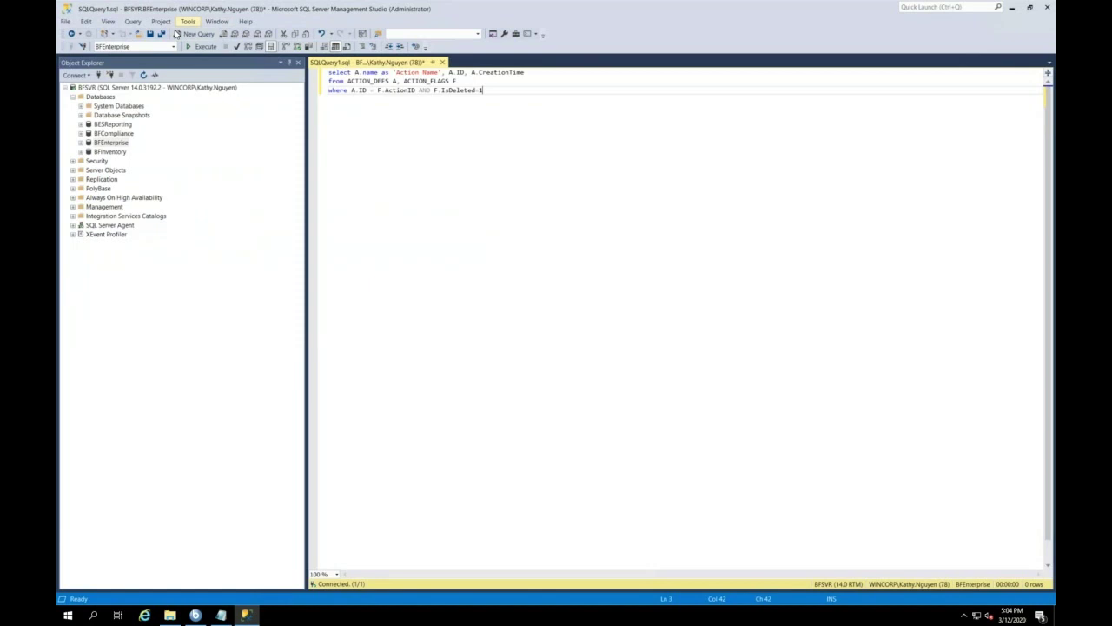
- Run the query and find Test Action To Delete (ID 2335) among the 130 results
left_click(204, 47)
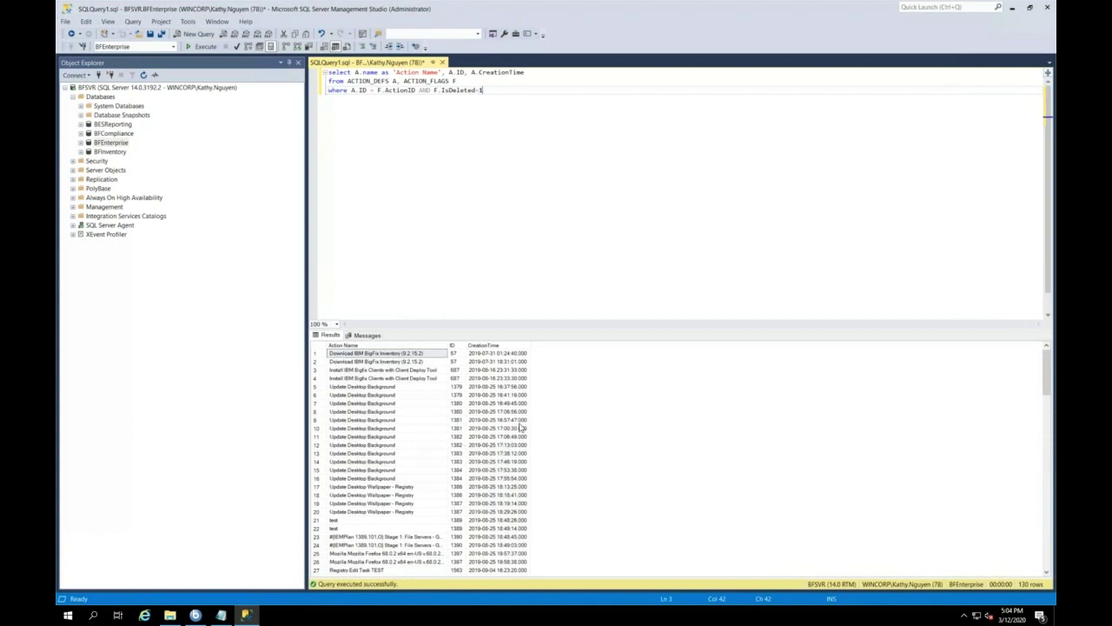
scroll(596, 463, "down", 4)
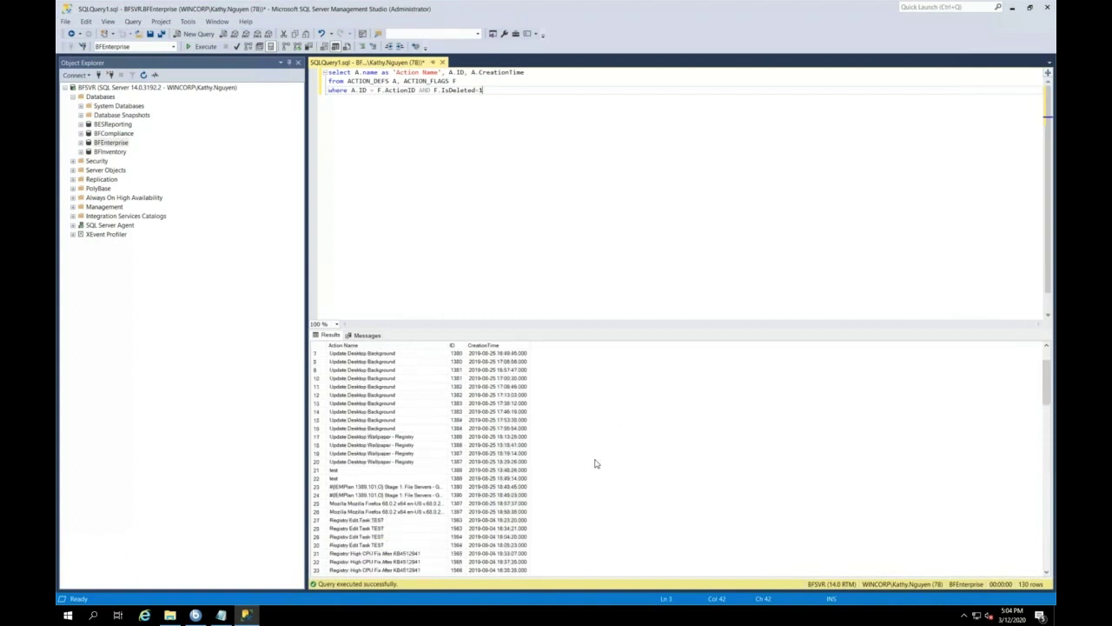
scroll(596, 463, "down", 6)
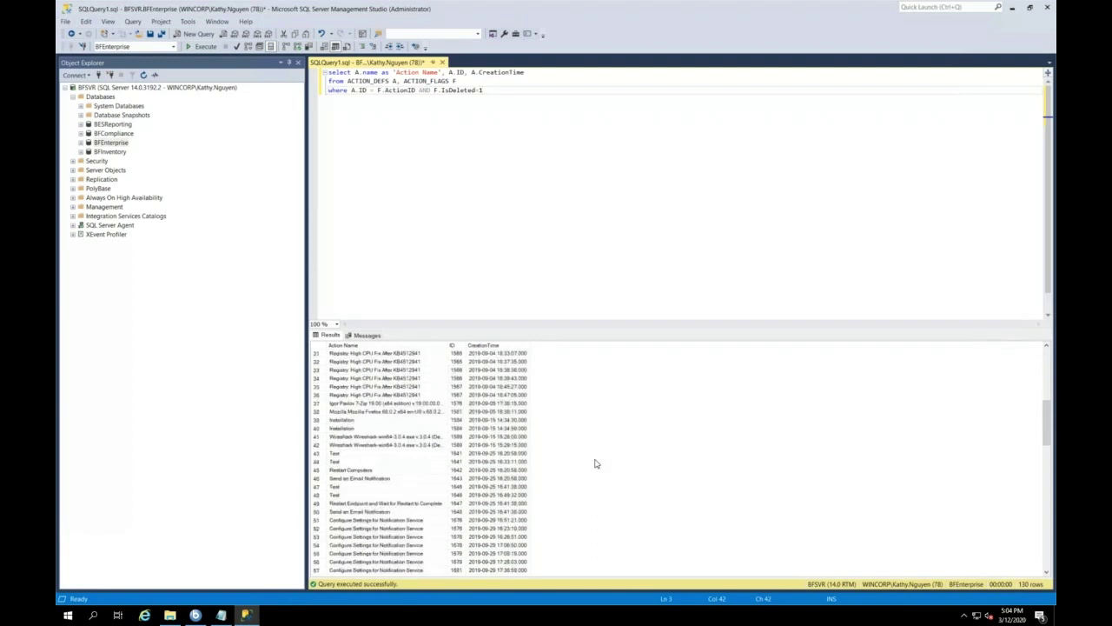
scroll(596, 463, "down", 6)
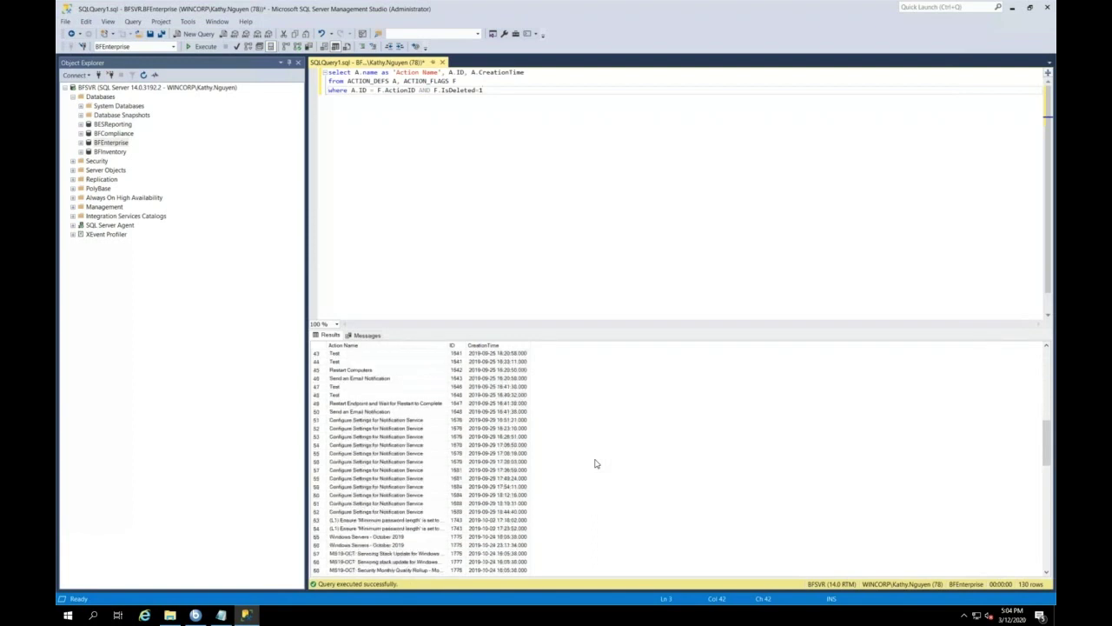
scroll(596, 463, "down", 4)
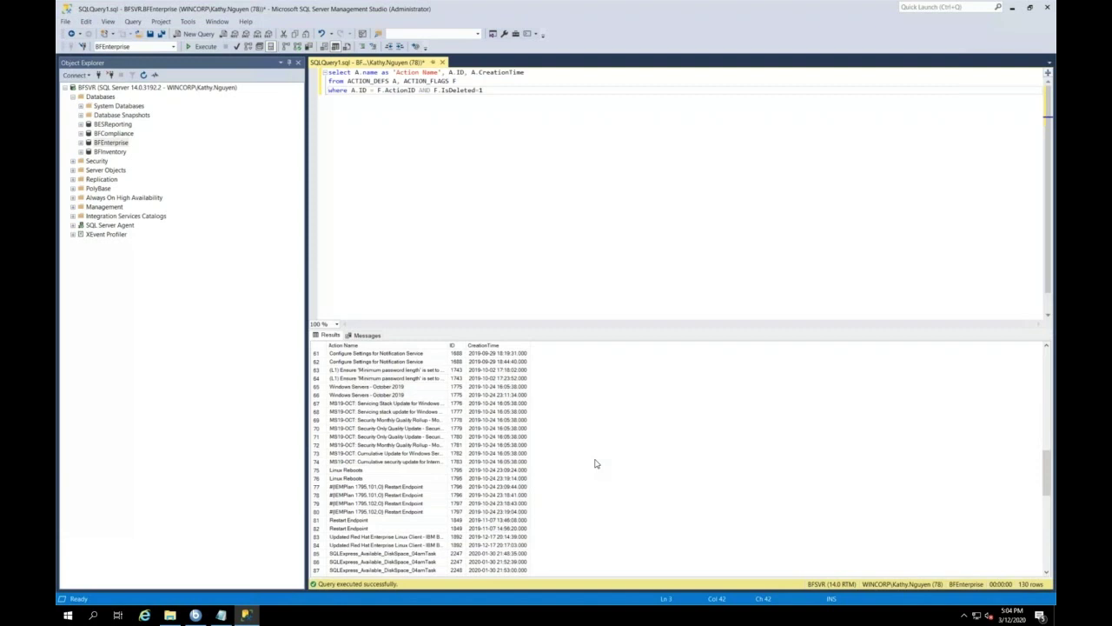
scroll(596, 463, "down", 10)
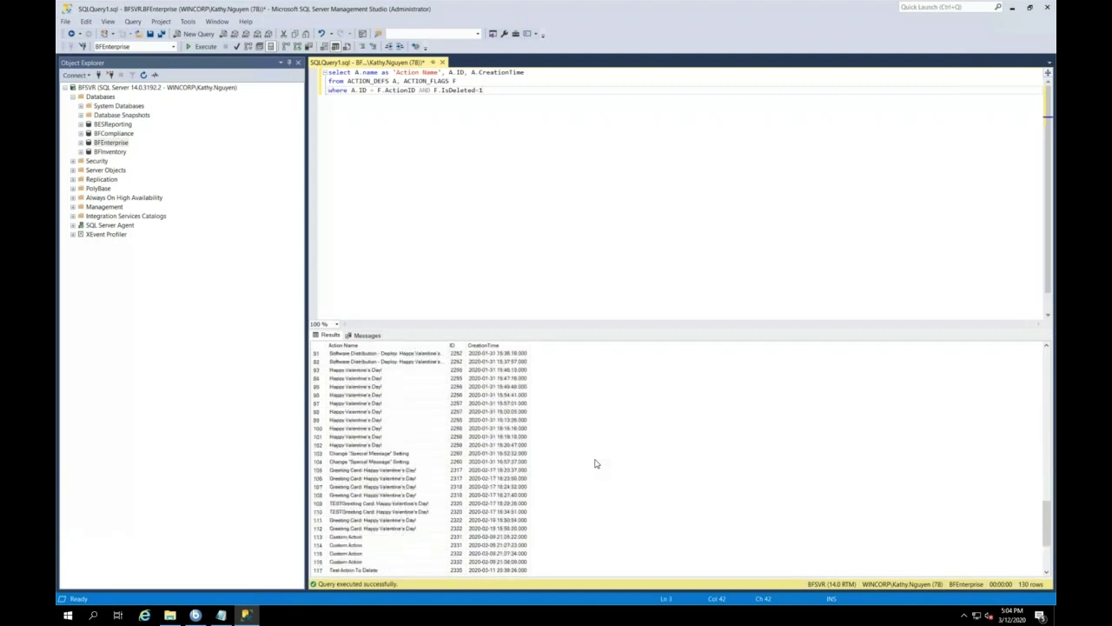
scroll(596, 463, "down", 2)
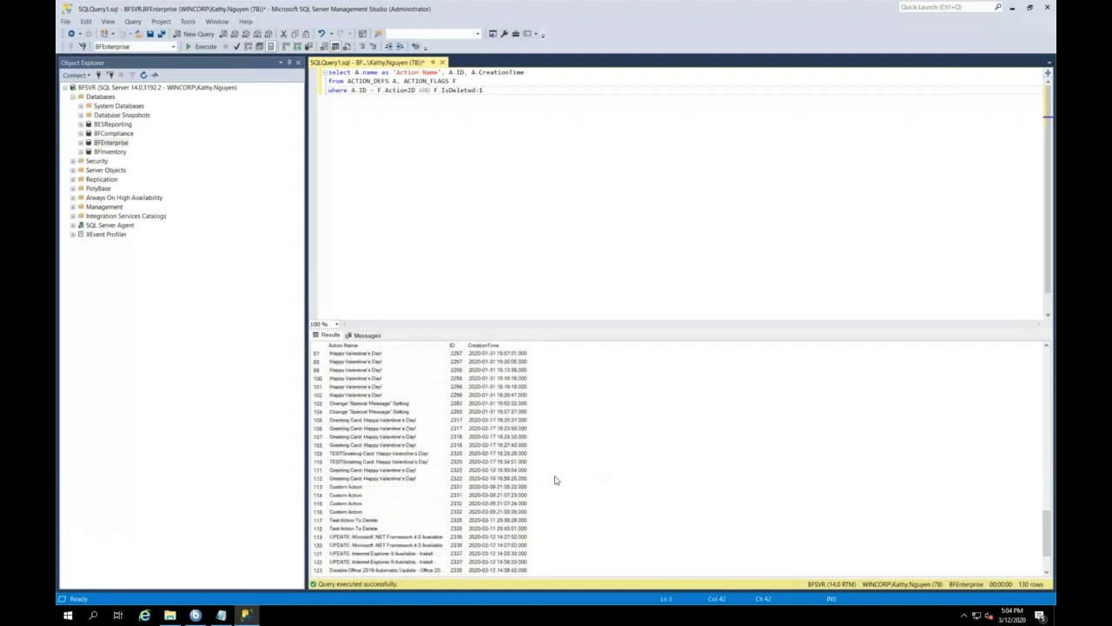
left_click(372, 522)
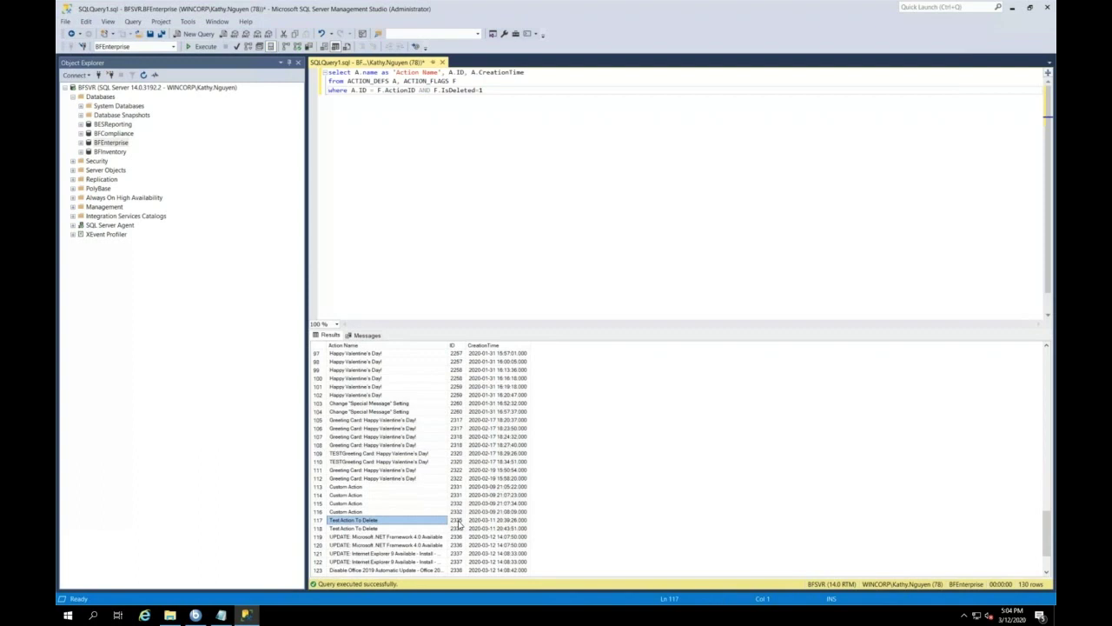
- Copy the second deleted-actions query, with the Action Issuer field, from Actions.txt
left_click(221, 615)
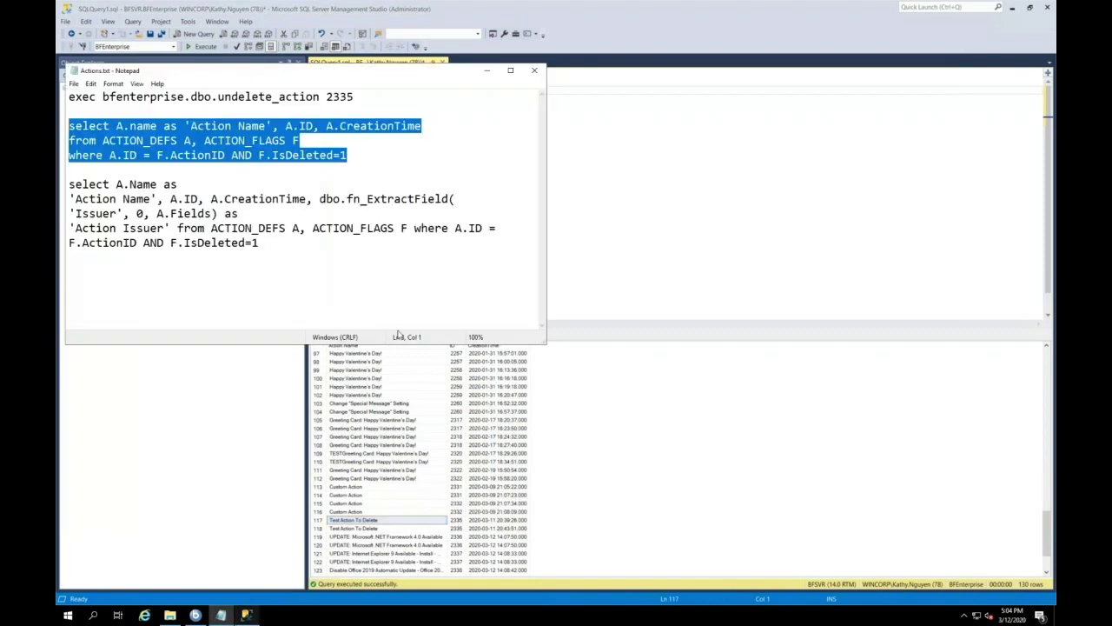
left_click_drag(260, 248, 69, 184)
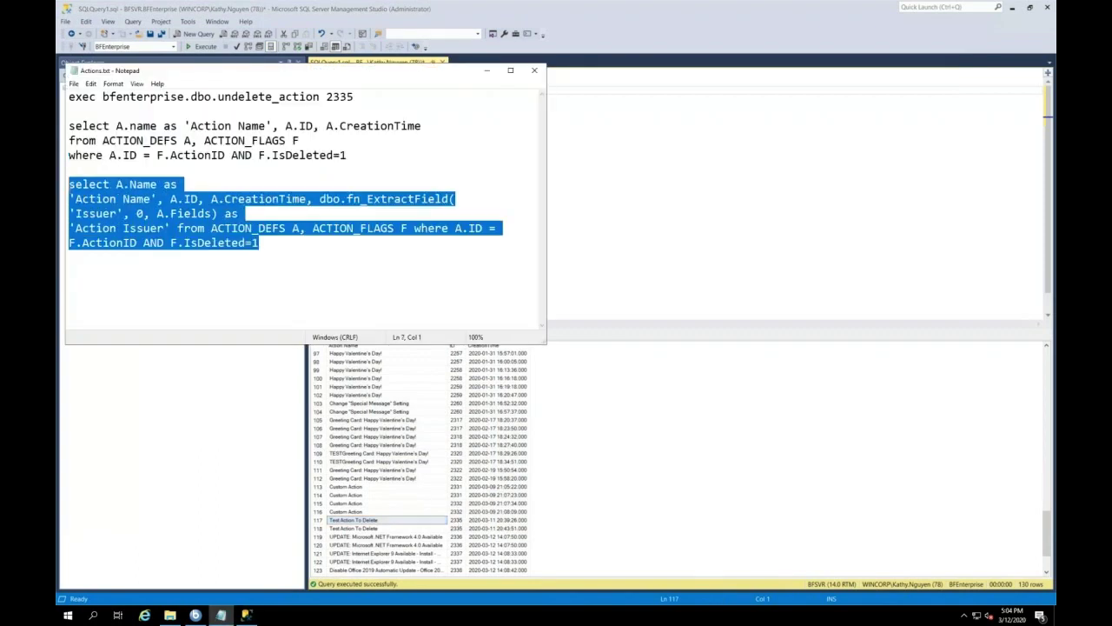
right_click(117, 205)
left_click(135, 243)
left_click(487, 69)
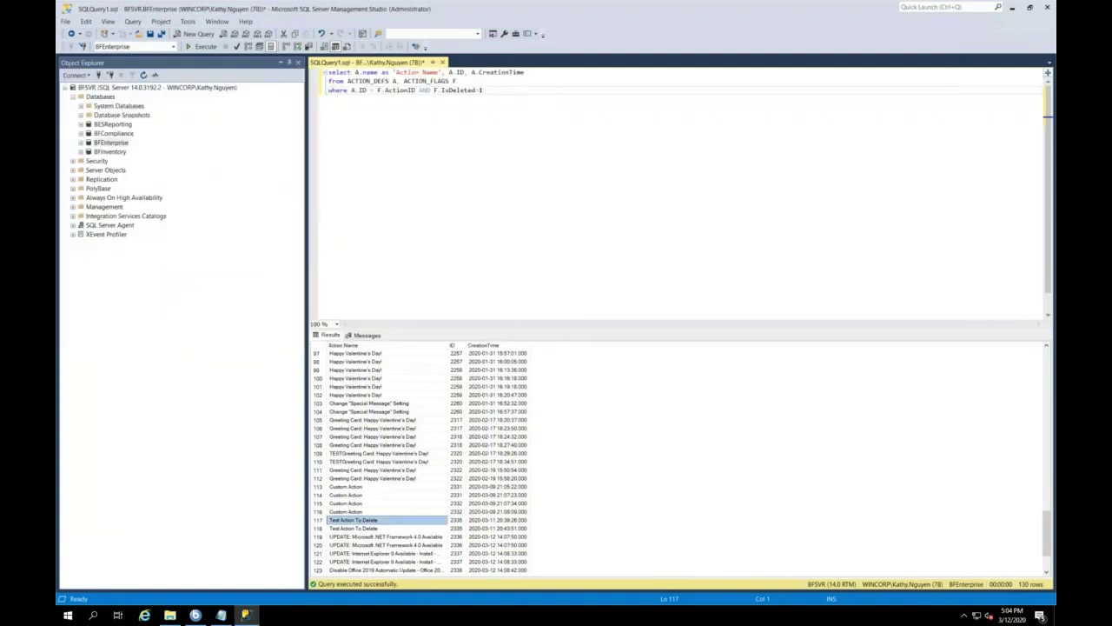
- Paste that query into a new query tab and run it, returning 130 rows
left_click(194, 34)
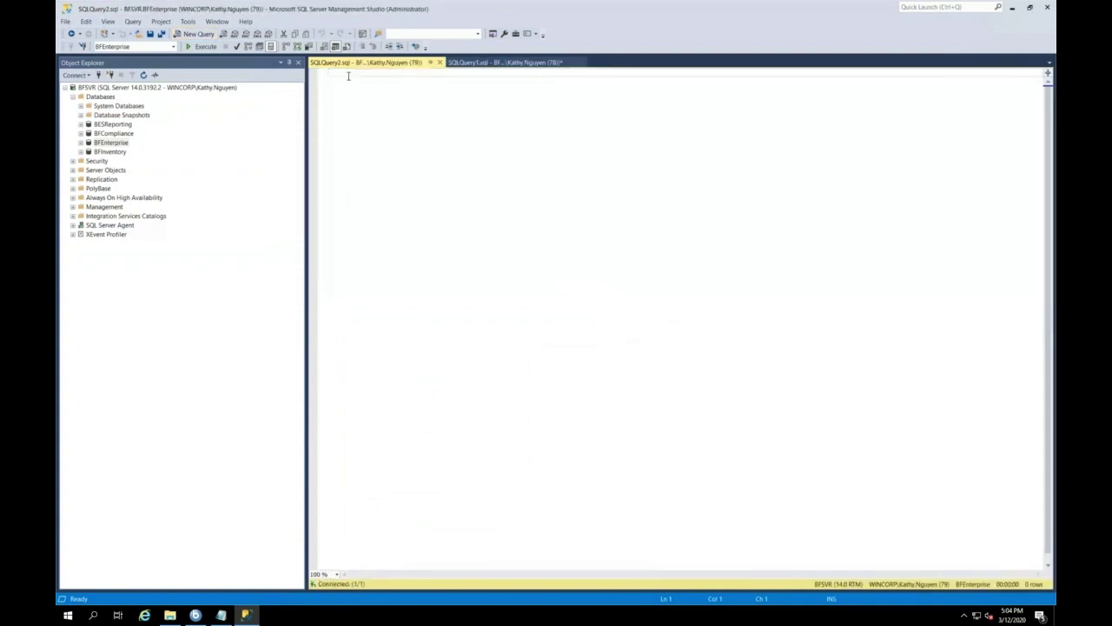
right_click(348, 75)
left_click(366, 108)
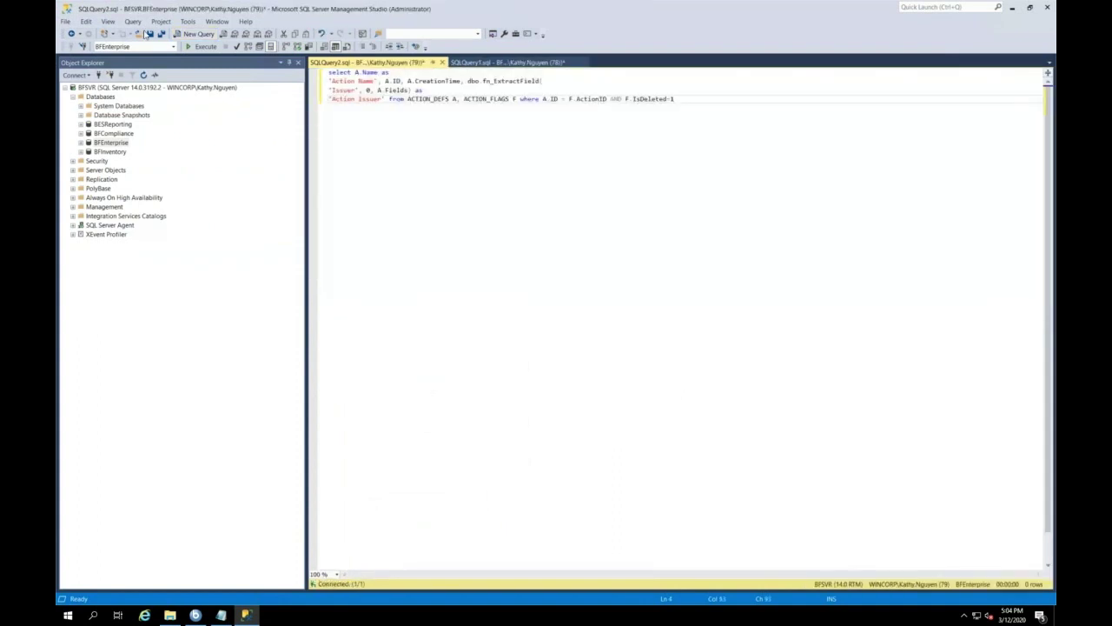
left_click(202, 46)
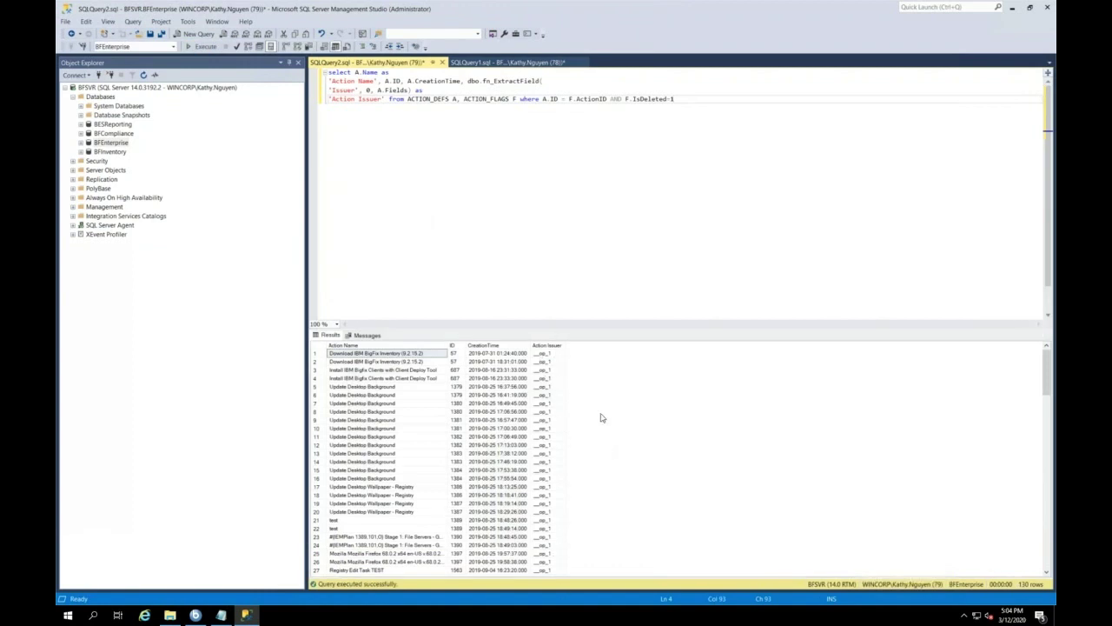
- Copy the 'exec bfenterprise.dbo.undelete_action 2335' line from Actions.txt
left_click(220, 616)
left_click(231, 96)
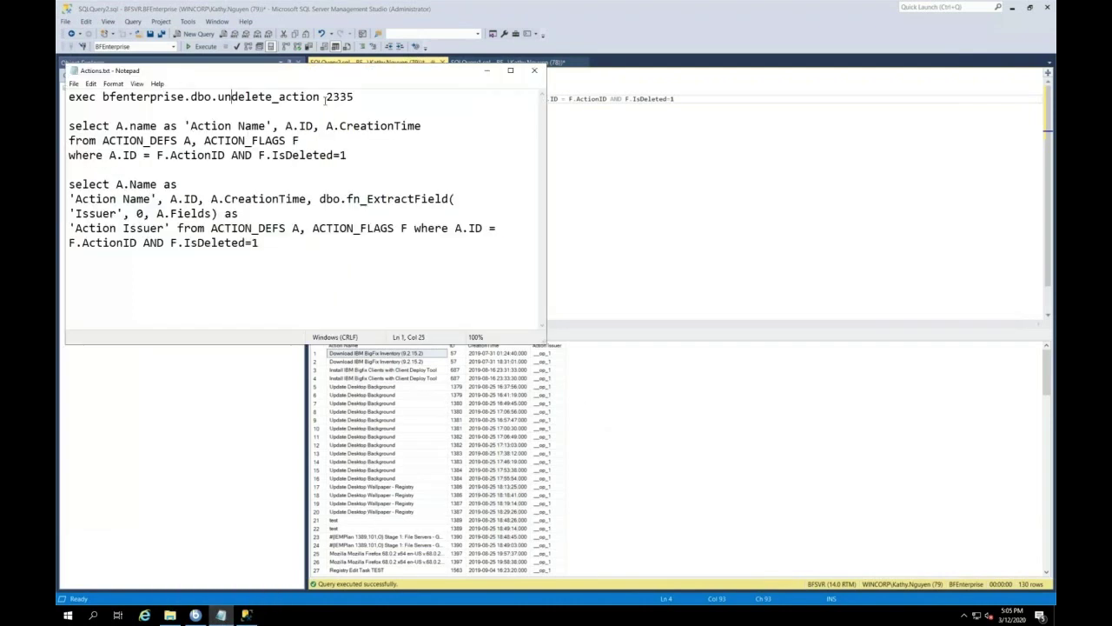
left_click(356, 96)
key("ctrl+shift+Left")
key("ctrl+shift+Left")
key("ctrl+shift+Left")
key("ctrl+shift+Left")
key("ctrl+shift+Left")
key("ctrl+shift+Left")
key("ctrl+shift+Left")
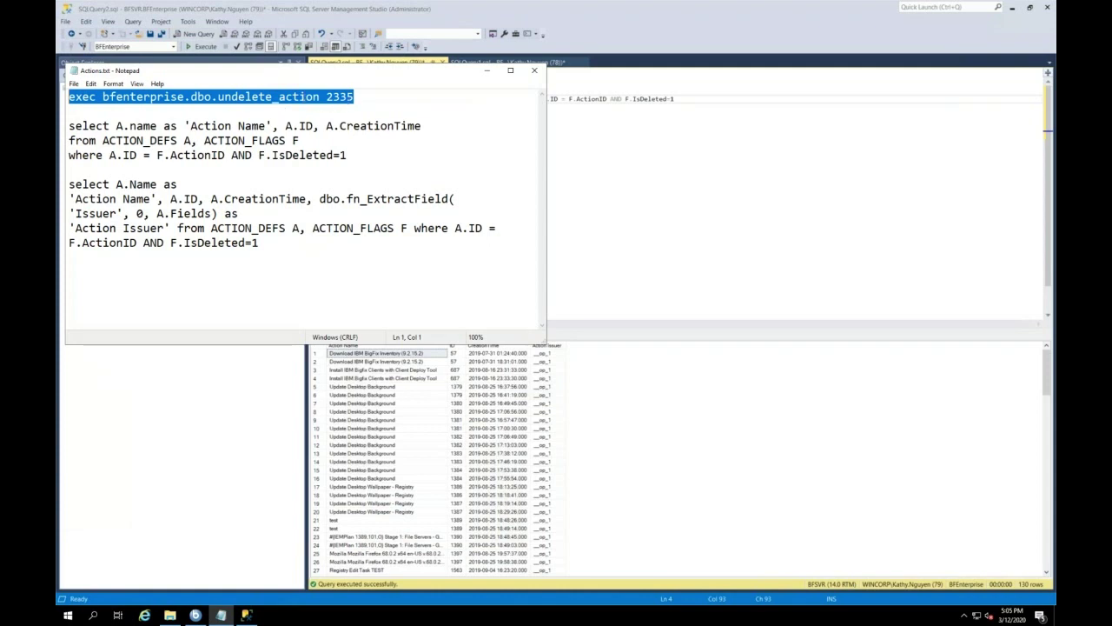
right_click(304, 95)
left_click(335, 130)
left_click(487, 70)
- Paste the undelete command into a third query tab and run it, affecting 1 row
left_click(205, 36)
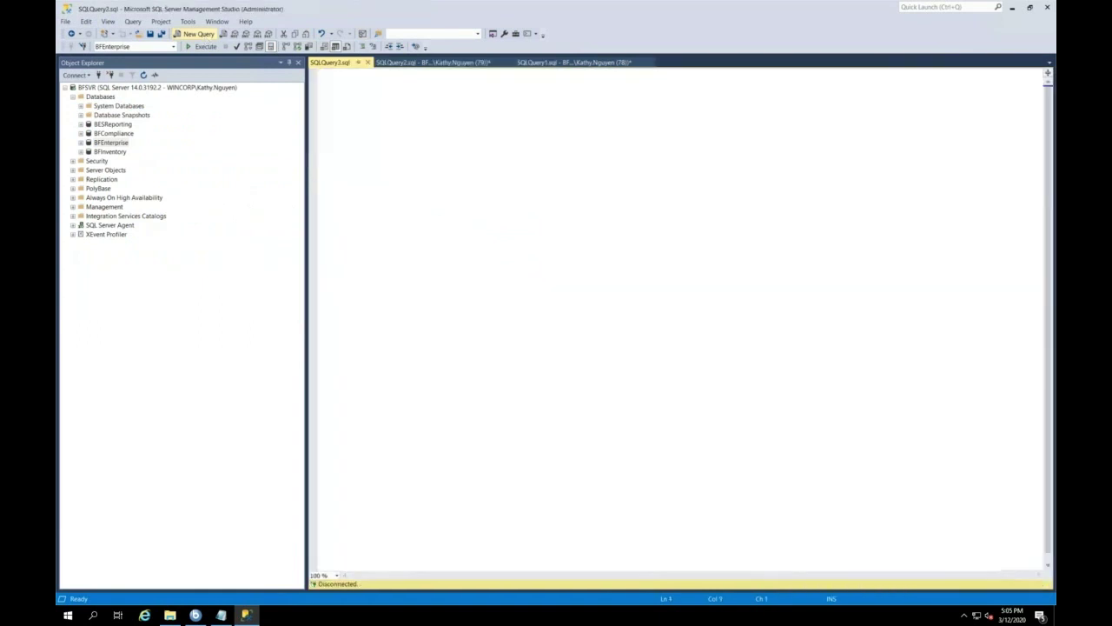
right_click(346, 74)
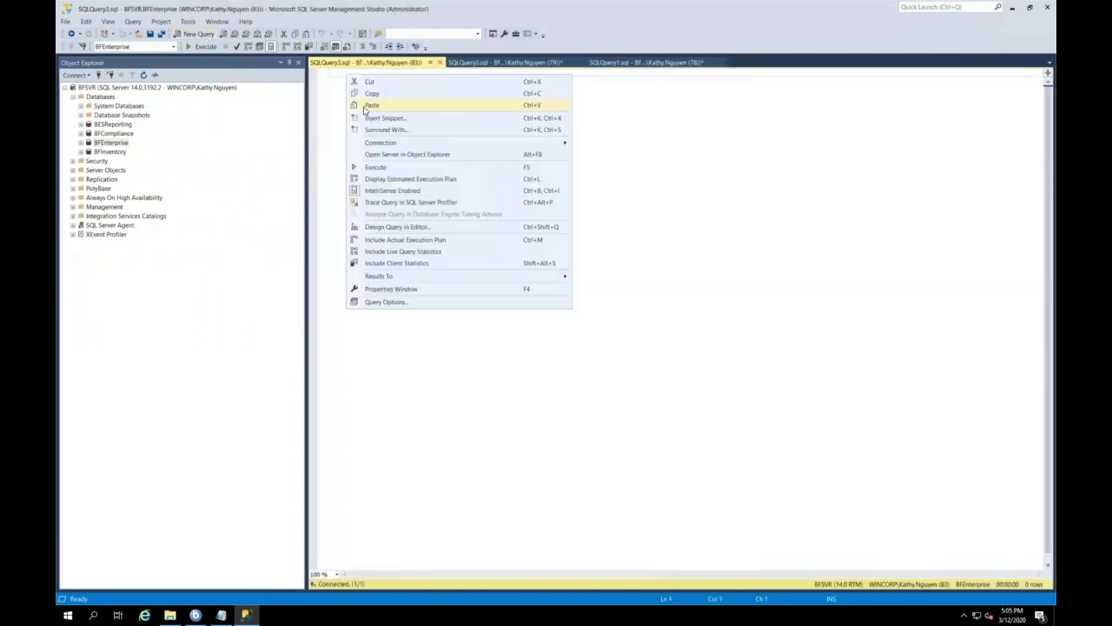
left_click(371, 105)
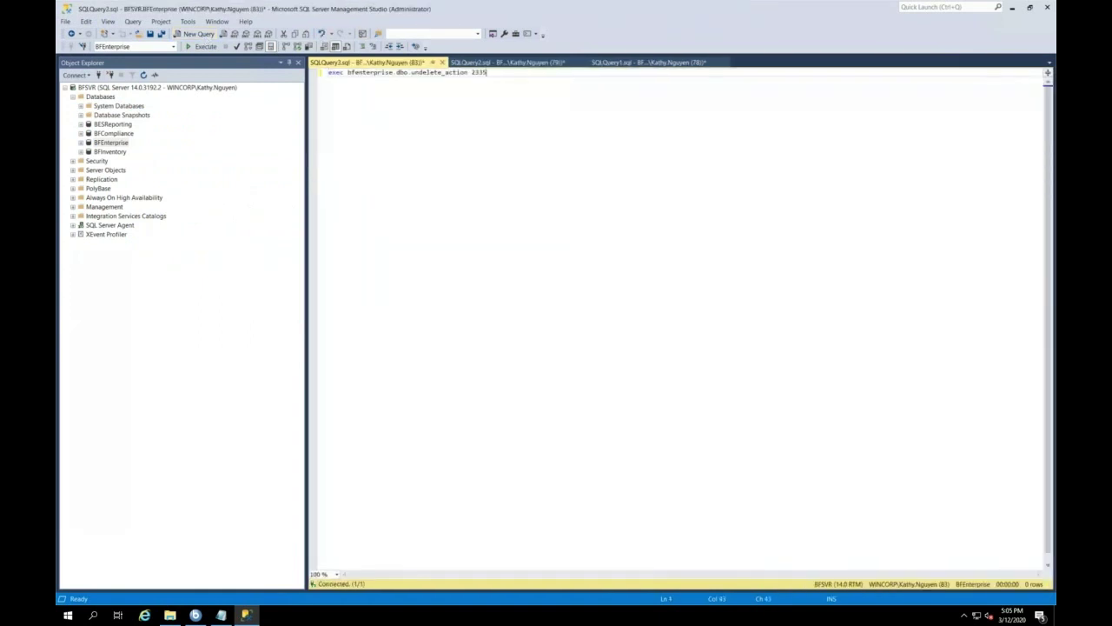
left_click(203, 48)
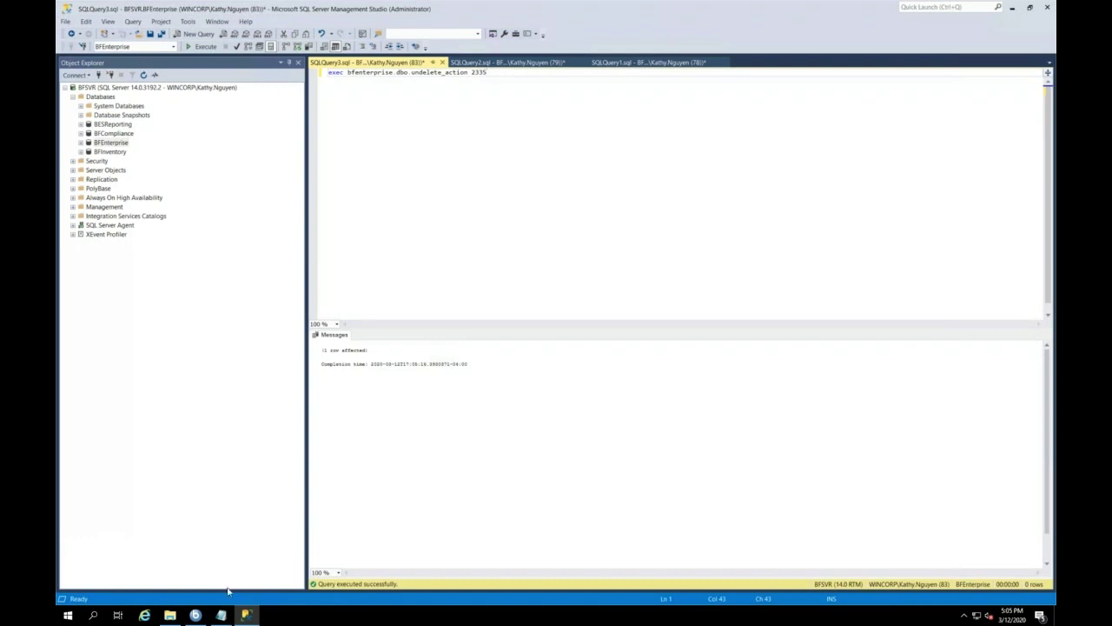
- Return to the BigFix Console to check that action 00-2335 is listed again
left_click(196, 615)
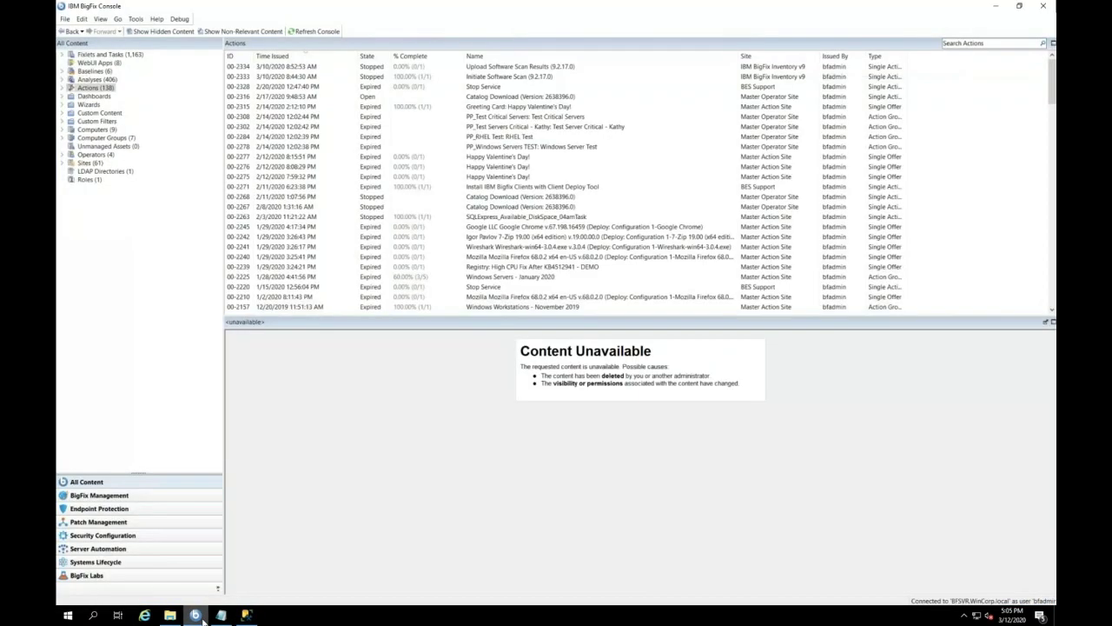